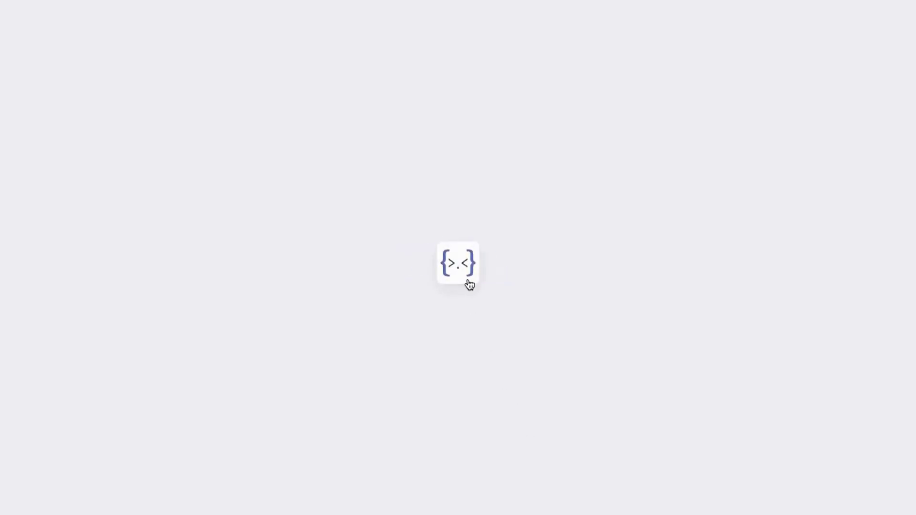
# Restore the Document3 Word window from the taskbar thumbnail
pyautogui.click(468, 282)
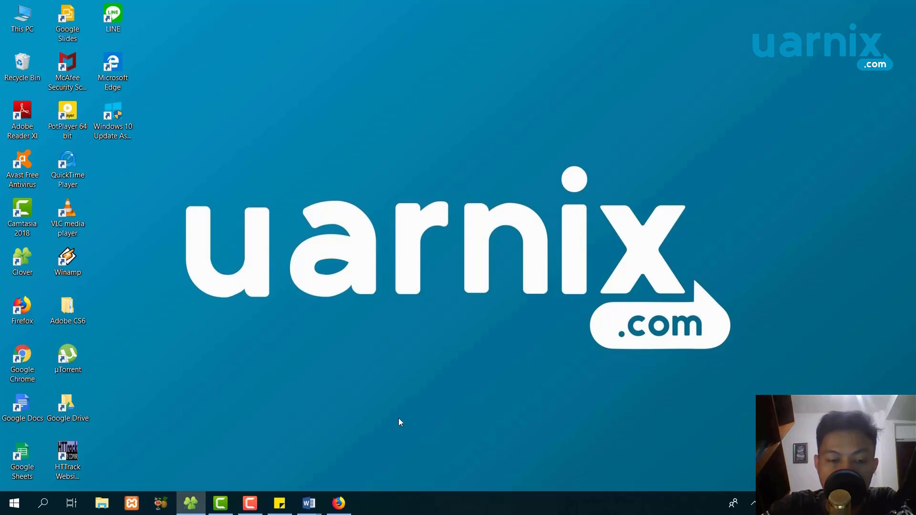
pyautogui.moveTo(308, 502)
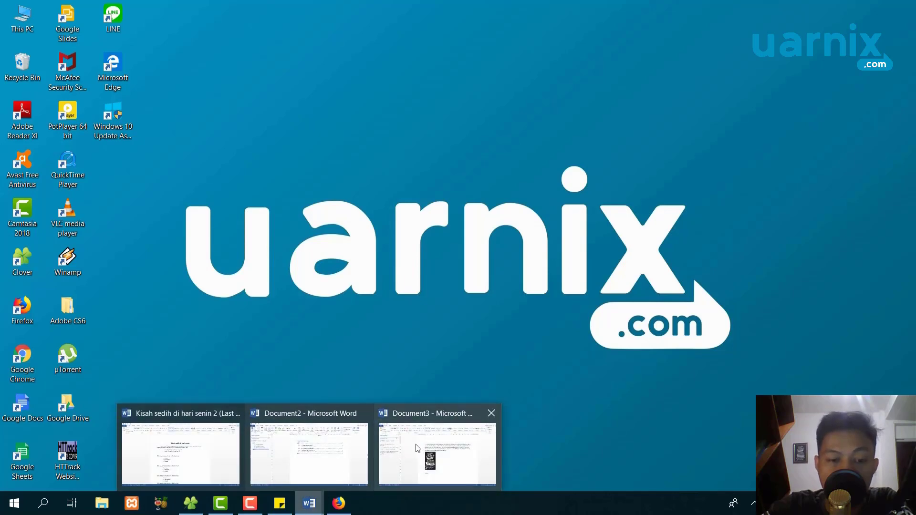
pyautogui.click(417, 448)
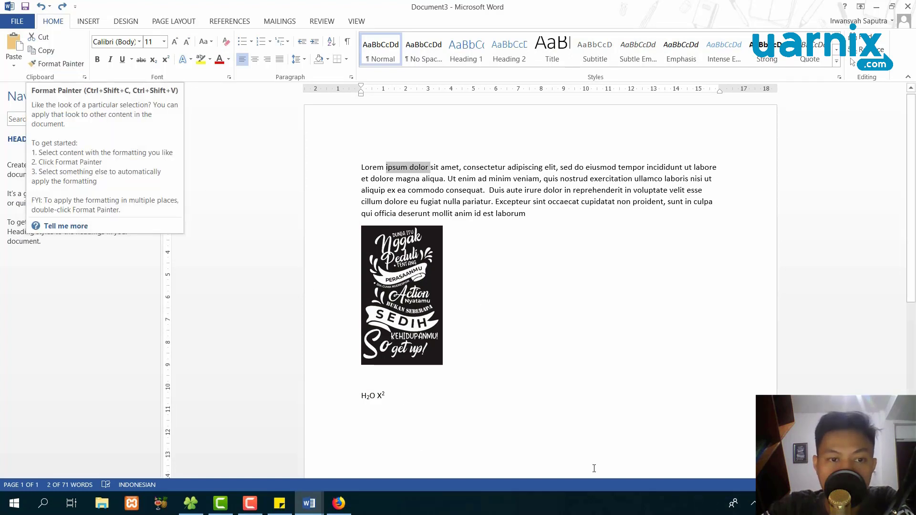
pyautogui.click(437, 410)
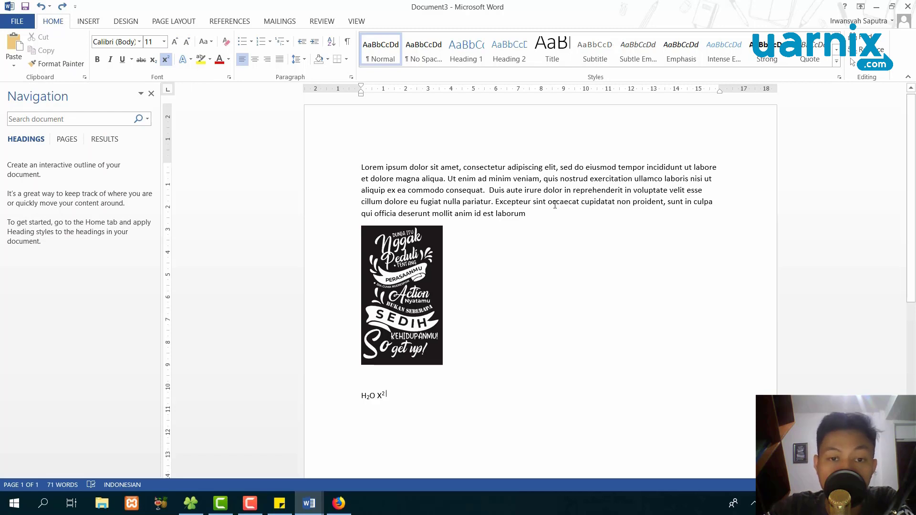
pyautogui.click(358, 168)
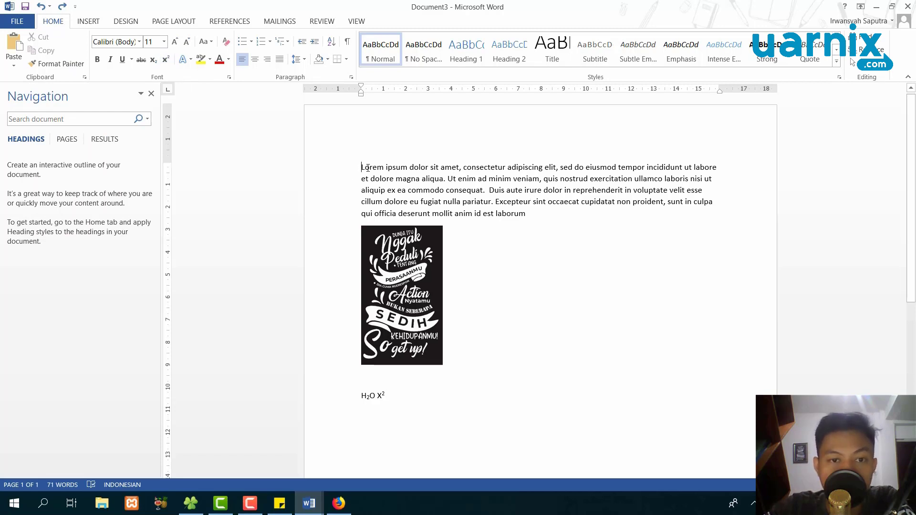
# Color 'Lorem ipsum' Red from Standard Colors, then reselect it as the formatting source
pyautogui.moveTo(358, 168); pyautogui.dragTo(409, 169)
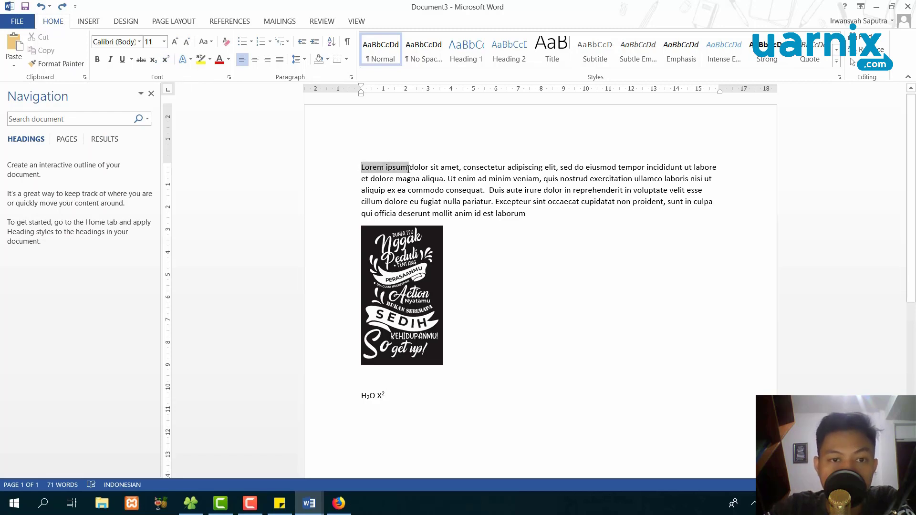
pyautogui.click(228, 59)
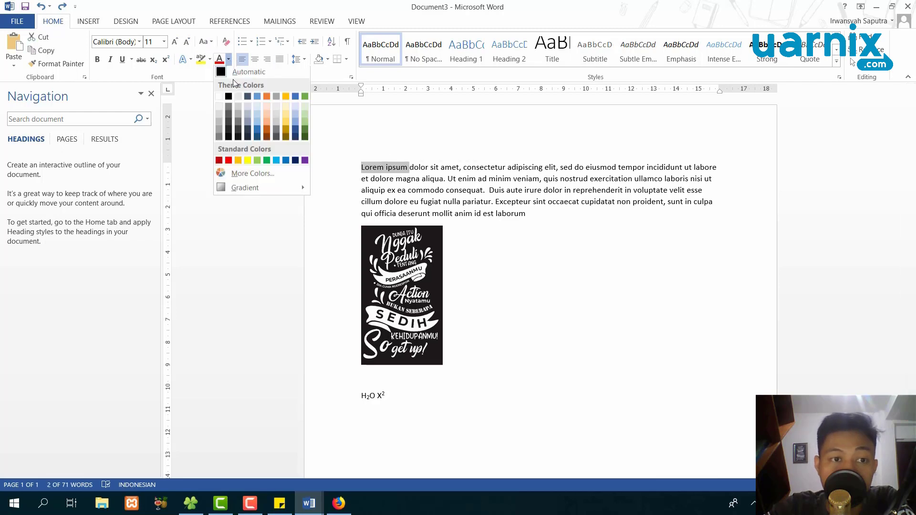
pyautogui.click(228, 160)
pyautogui.click(413, 167)
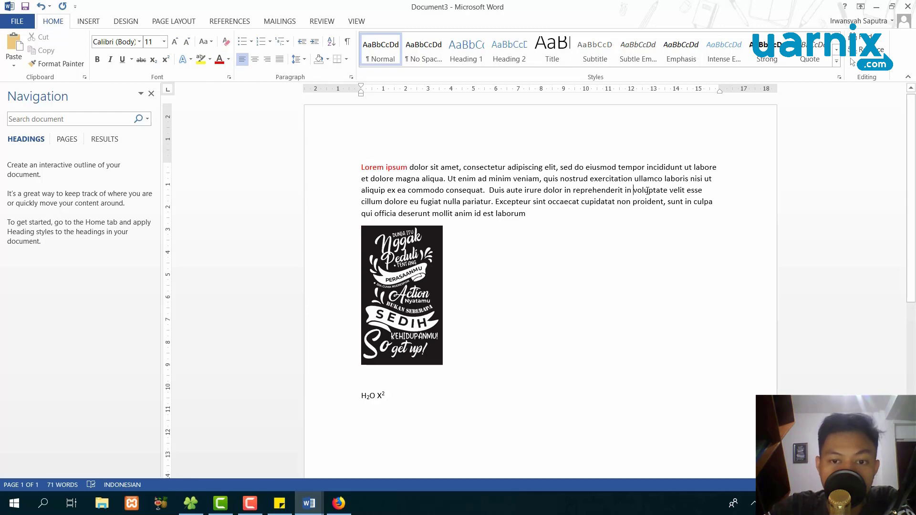
pyautogui.moveTo(647, 191); pyautogui.dragTo(669, 191)
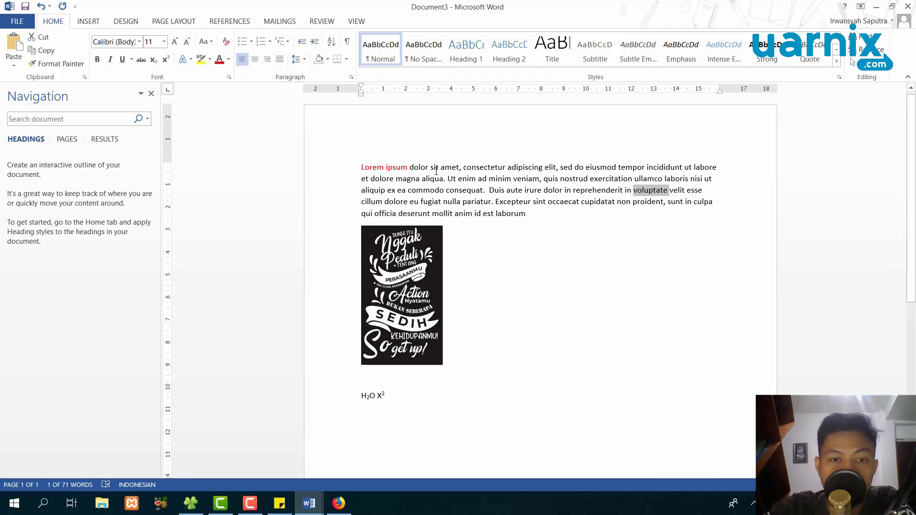
pyautogui.moveTo(410, 166); pyautogui.dragTo(357, 168)
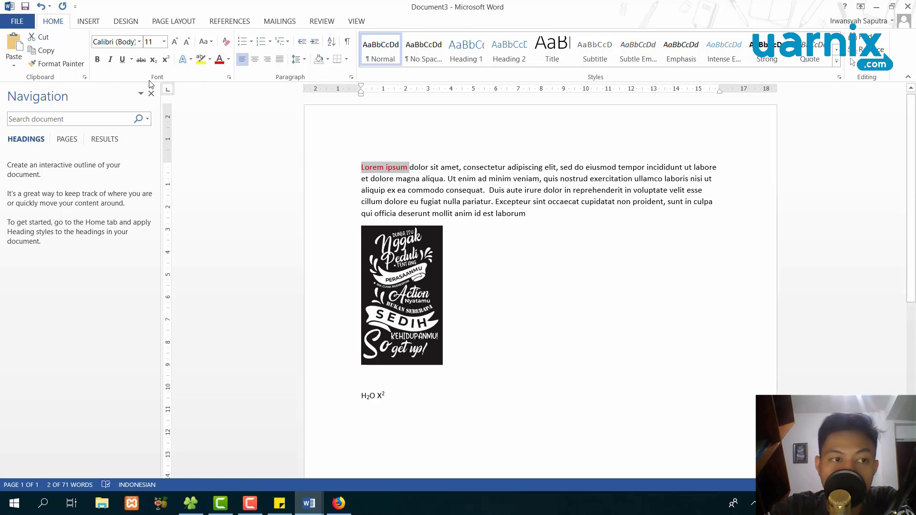
# Copy the red formatting of 'Lorem ipsum' onto 'voluptate' with Format Painter
pyautogui.click(80, 67)
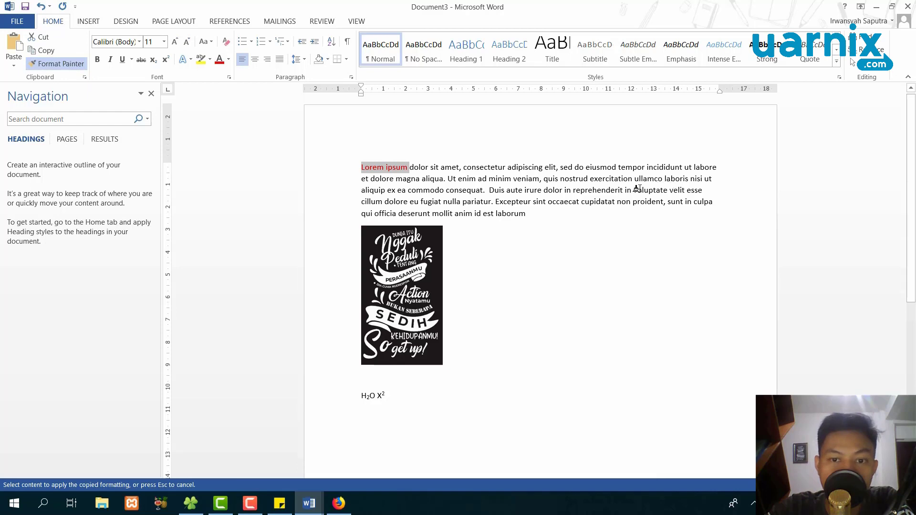
pyautogui.moveTo(632, 191); pyautogui.dragTo(670, 191)
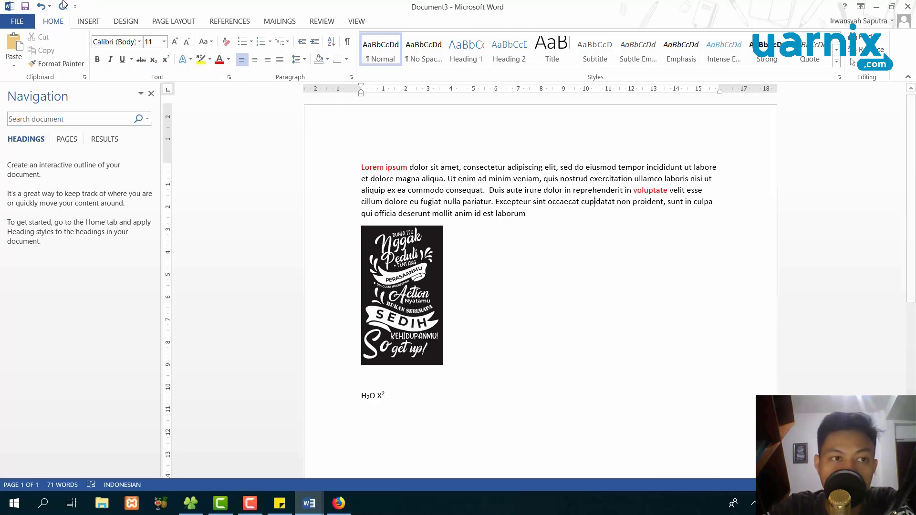
# Undo the red color on 'voluptate' and select 'Lorem ipsum'
pyautogui.click(41, 6)
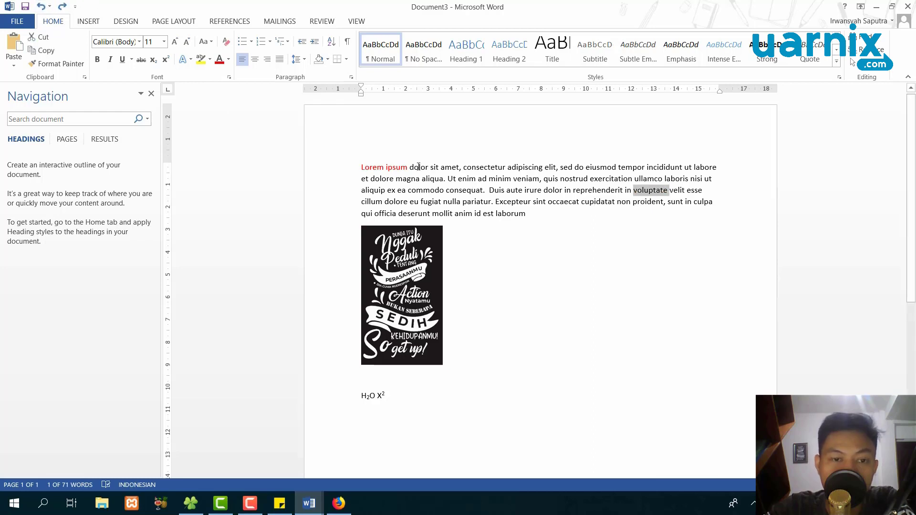
pyautogui.click(358, 168)
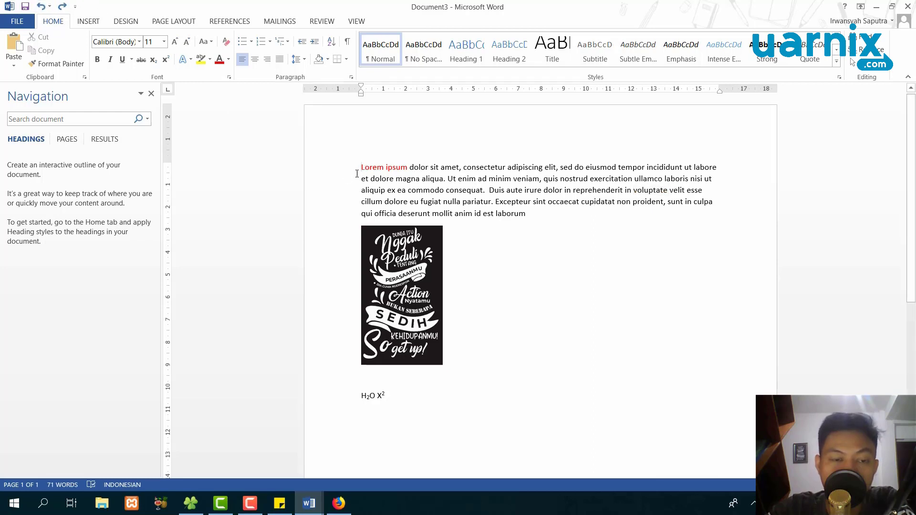
pyautogui.moveTo(384, 167); pyautogui.dragTo(408, 168)
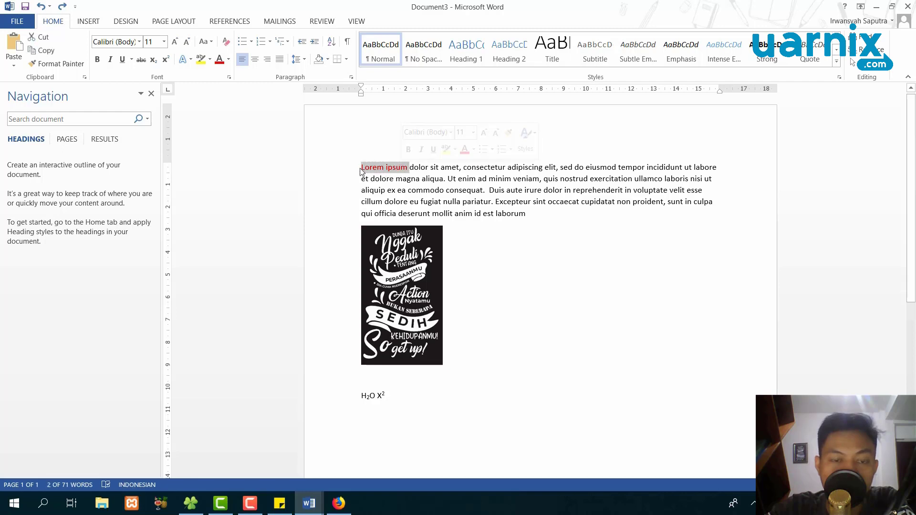
# Make 'Lorem ipsum' bold, italic and underlined, then reselect it
pyautogui.click(98, 60)
pyautogui.click(111, 61)
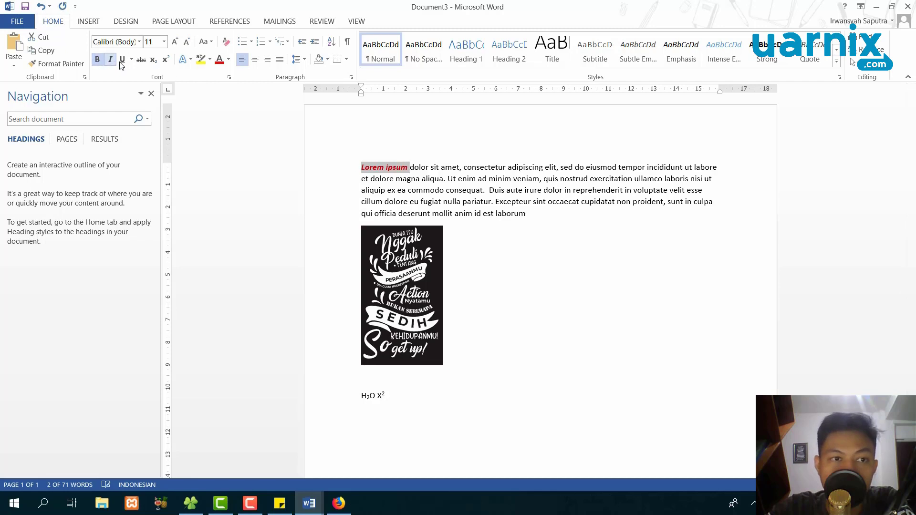
pyautogui.click(122, 60)
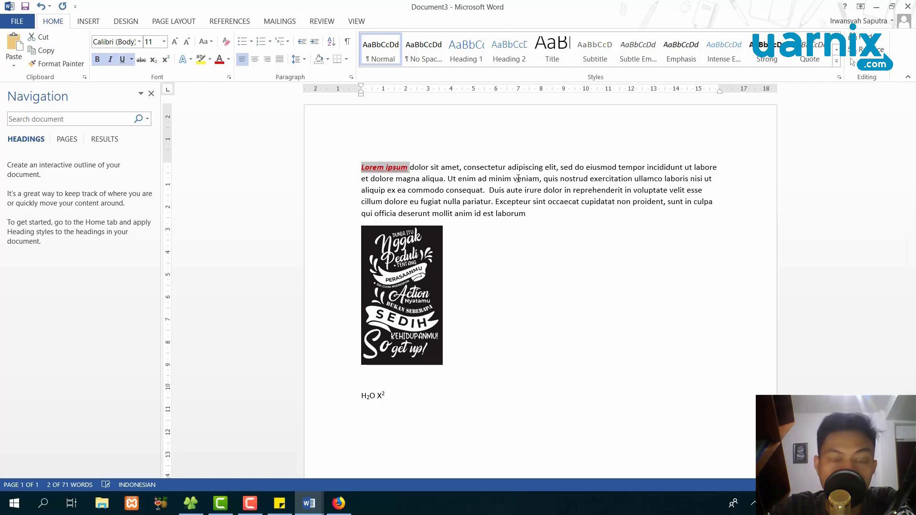
pyautogui.click(410, 169)
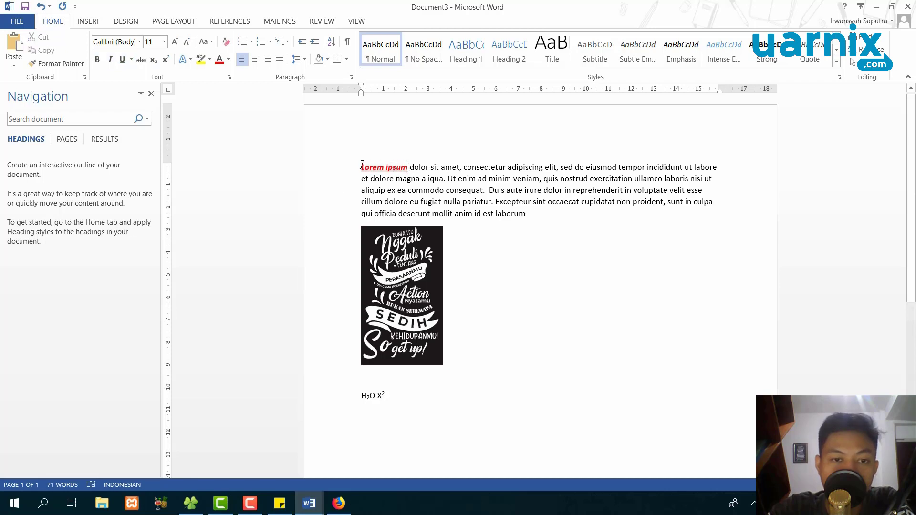
pyautogui.keyDown('shift'); pyautogui.click(362, 167); pyautogui.keyUp('shift')
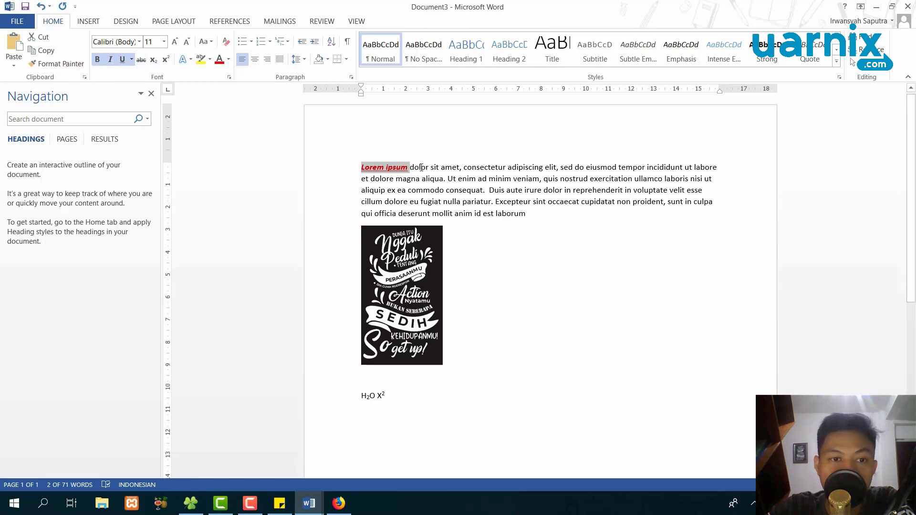
pyautogui.moveTo(409, 167); pyautogui.dragTo(344, 166)
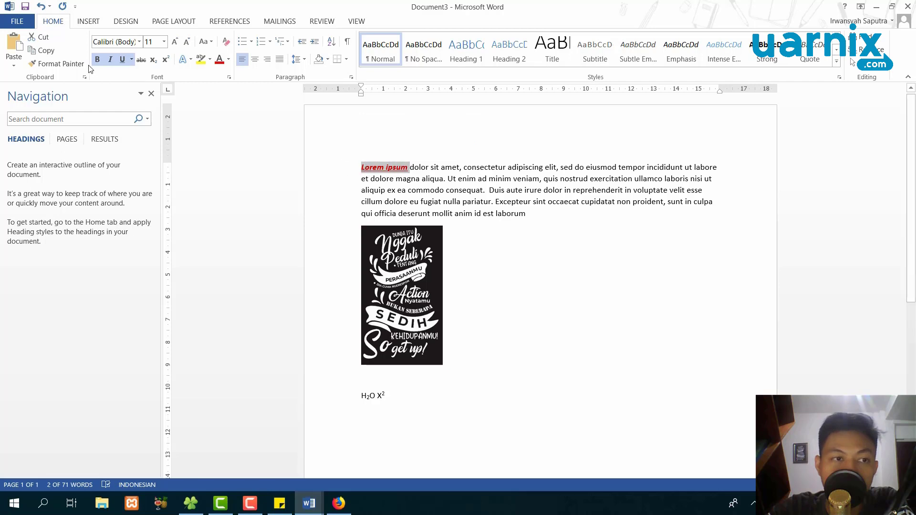
# Paint the red bold-italic-underline formatting onto 'voluptate velit esse', then turn Format Painter off
pyautogui.click(74, 65)
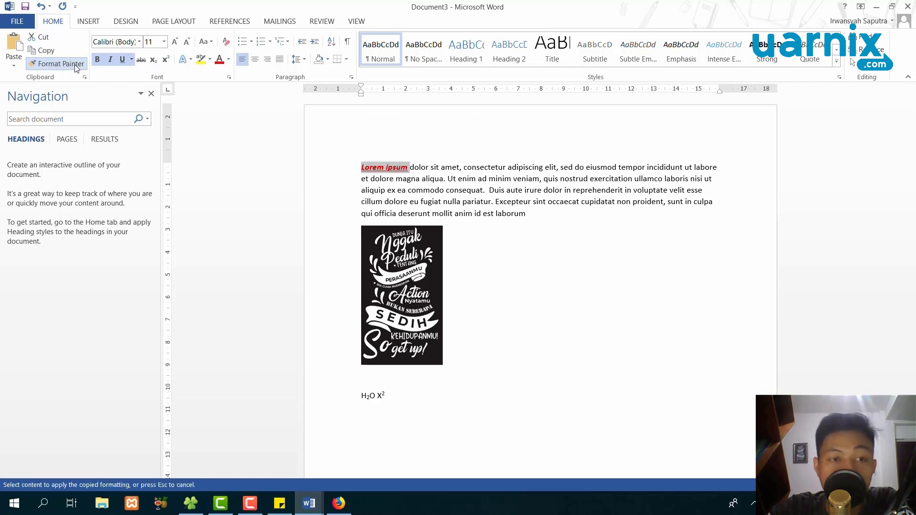
pyautogui.moveTo(631, 190); pyautogui.dragTo(699, 190)
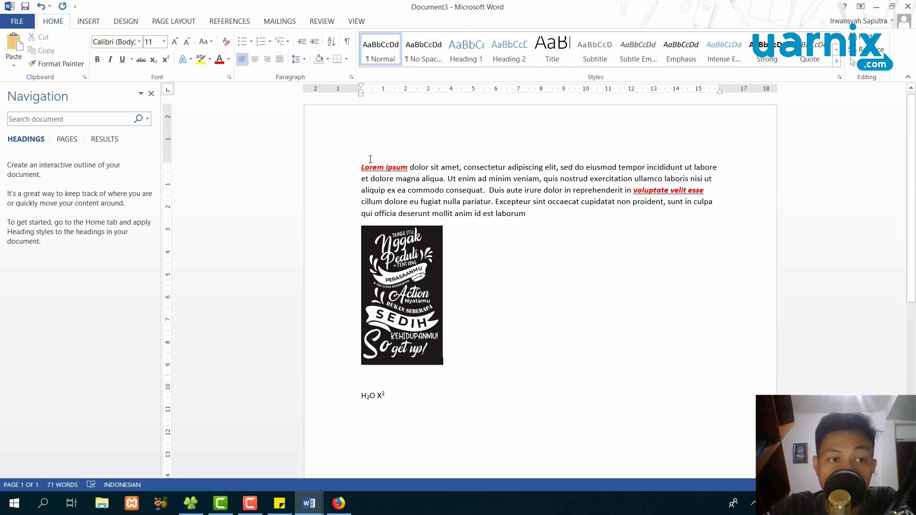
pyautogui.hotkey('alt', 'h')
pyautogui.press('f')
pyautogui.press('p')
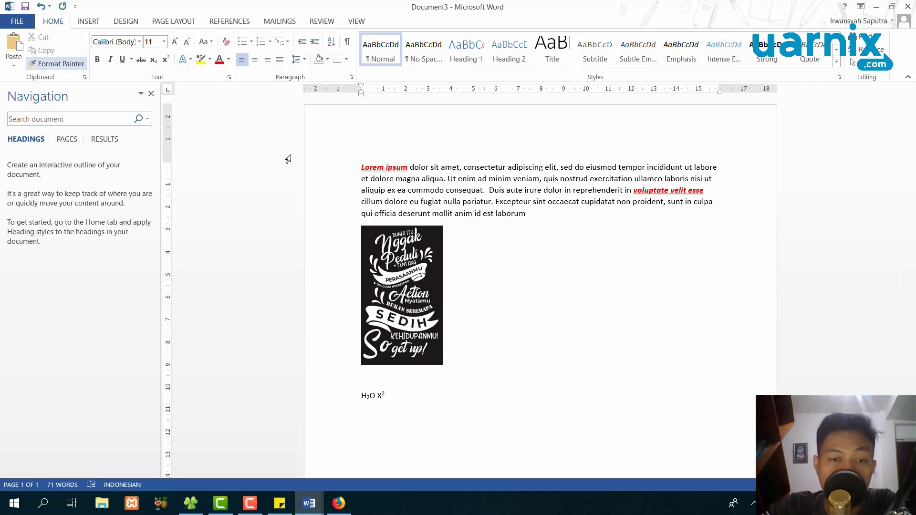
pyautogui.press('Escape')
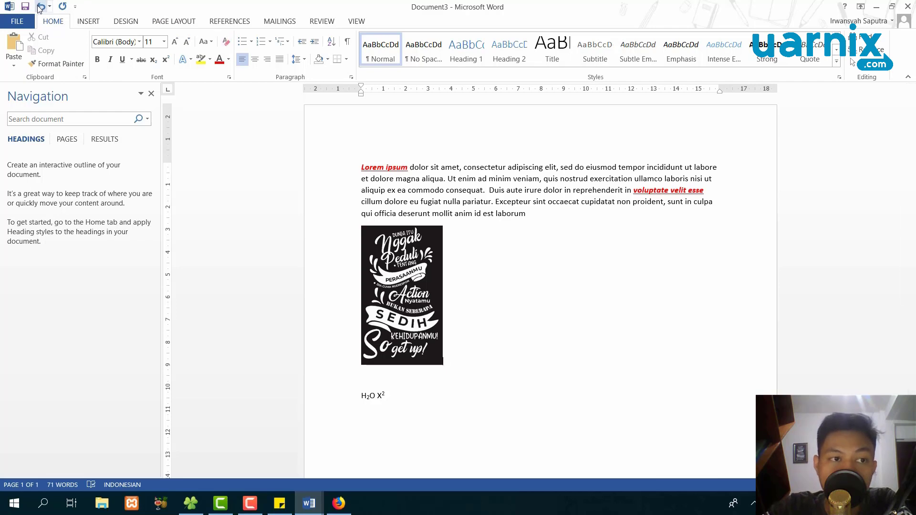
# Undo the formatting on 'voluptate velit esse' and reselect 'Lorem ipsum'
pyautogui.click(40, 9)
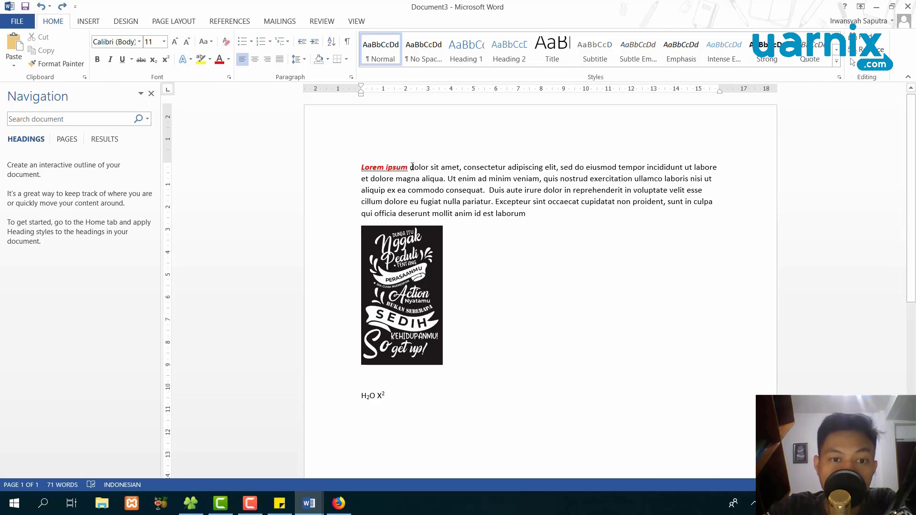
pyautogui.moveTo(403, 164); pyautogui.dragTo(361, 166)
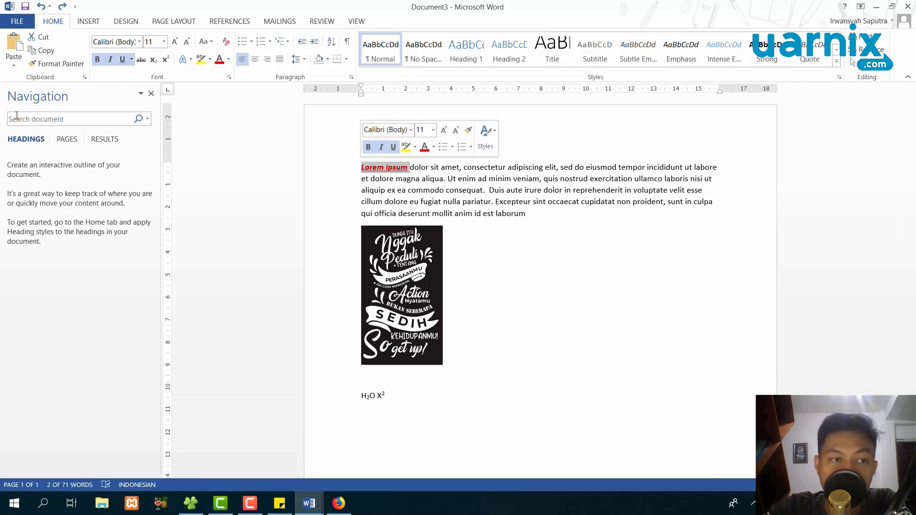
# Paint Lorem ipsum's formatting onto 'quis nostrud exercitation ullamco laboris nisi' with Format Painter
pyautogui.click(64, 67)
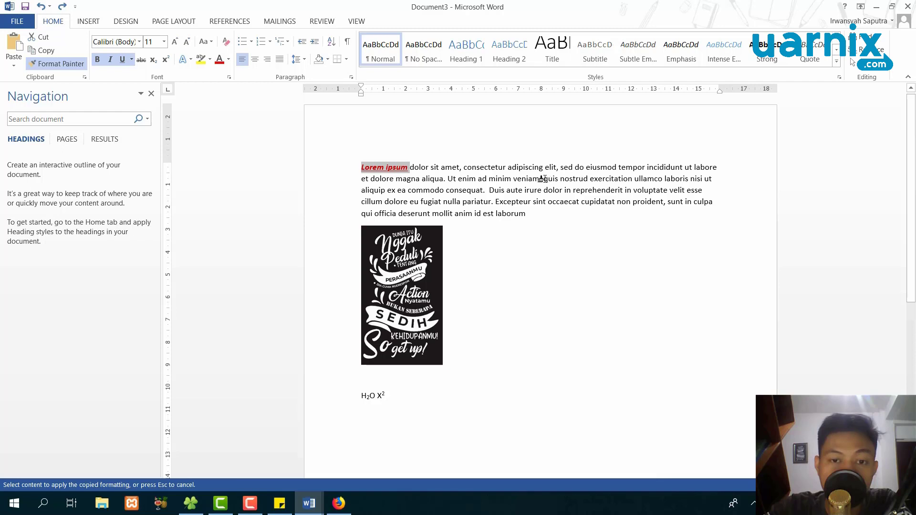
pyautogui.moveTo(543, 179); pyautogui.dragTo(697, 174)
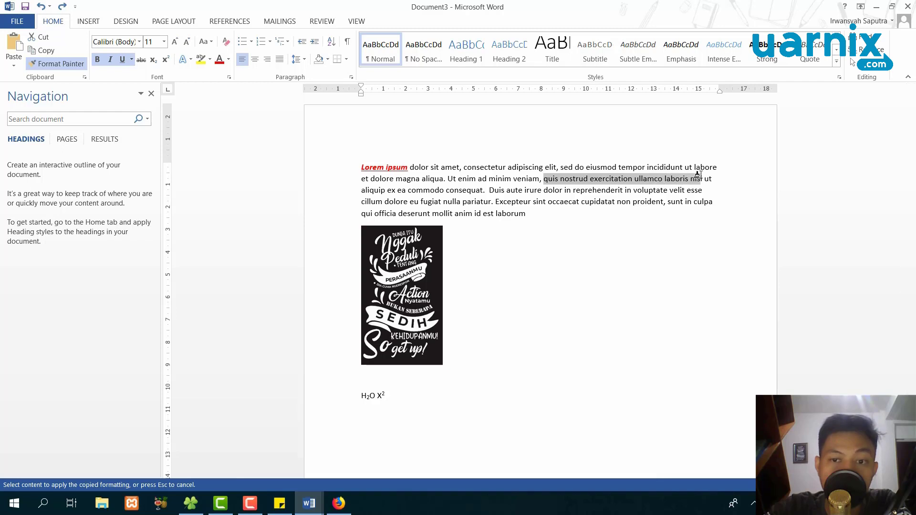
pyautogui.click(601, 201)
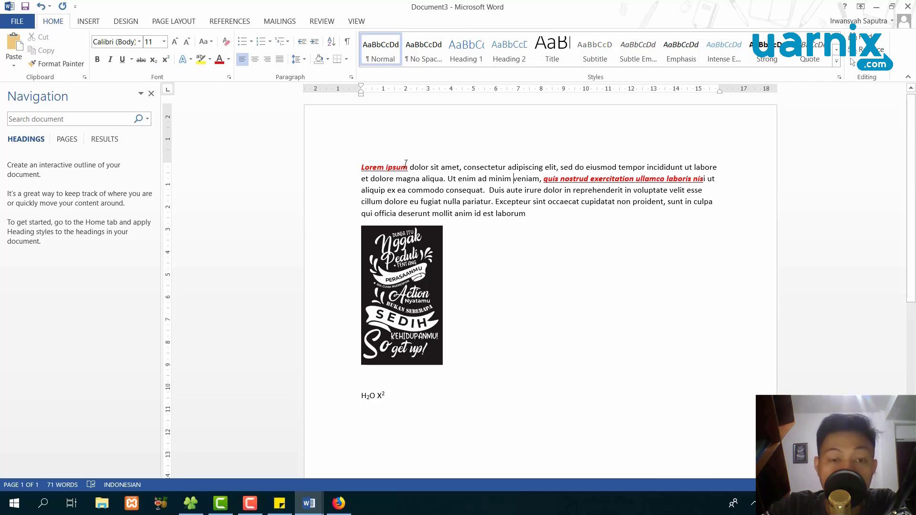
pyautogui.click(419, 170)
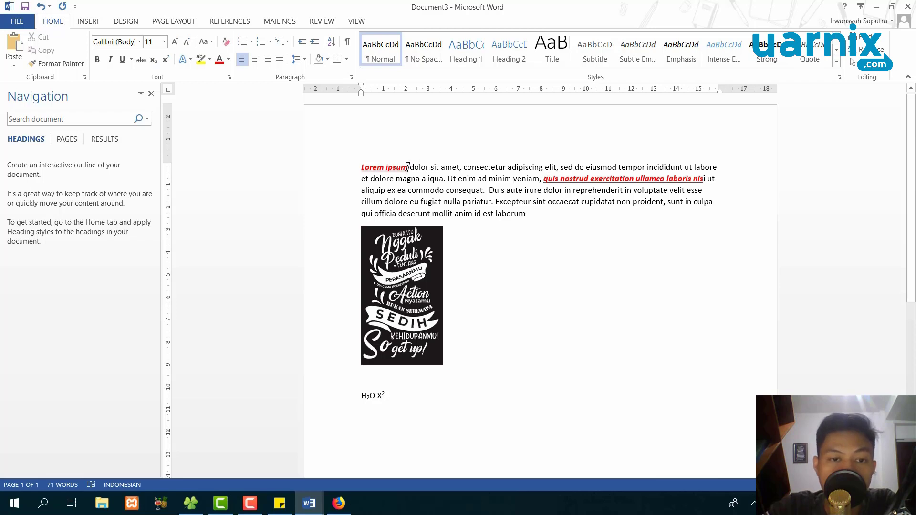
pyautogui.moveTo(408, 166); pyautogui.dragTo(361, 167)
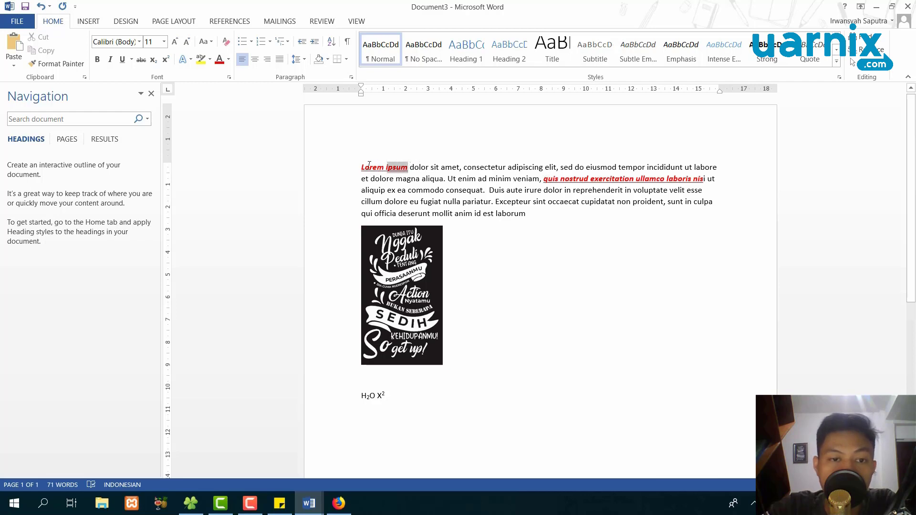
pyautogui.click(409, 170)
pyautogui.moveTo(395, 165); pyautogui.dragTo(369, 170)
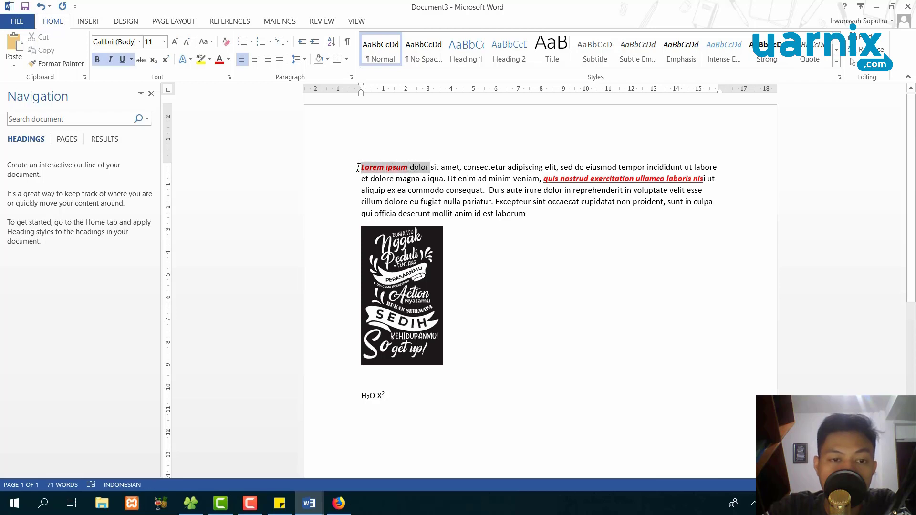
pyautogui.click(399, 170)
pyautogui.moveTo(412, 166); pyautogui.dragTo(372, 166)
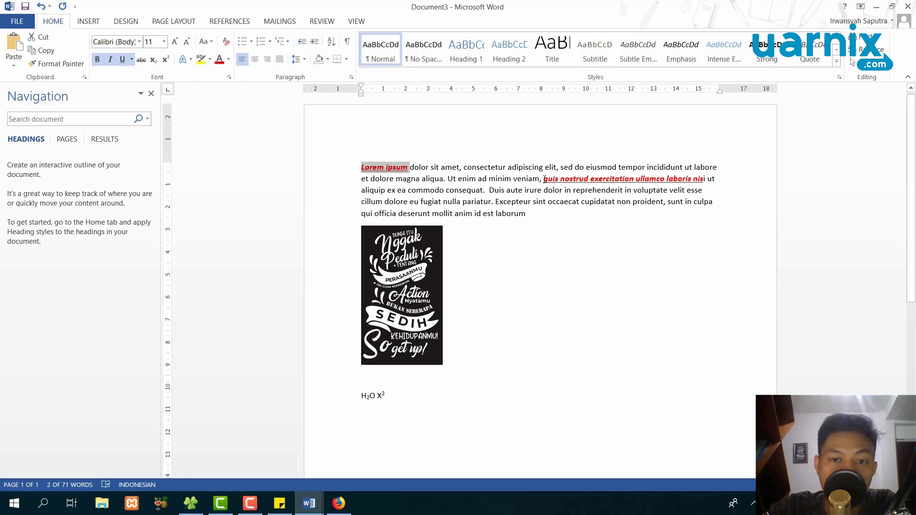
pyautogui.moveTo(544, 179); pyautogui.dragTo(705, 179)
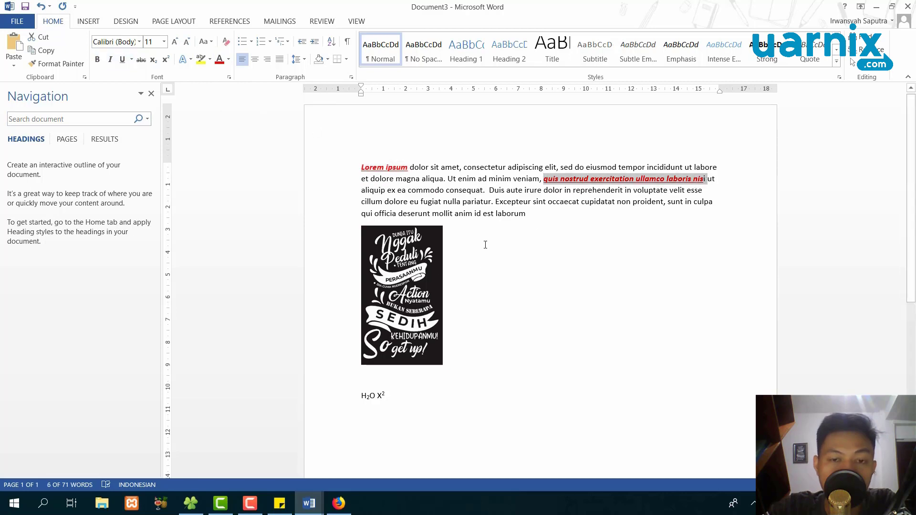
pyautogui.press('Left')
pyautogui.moveTo(408, 167); pyautogui.dragTo(361, 167)
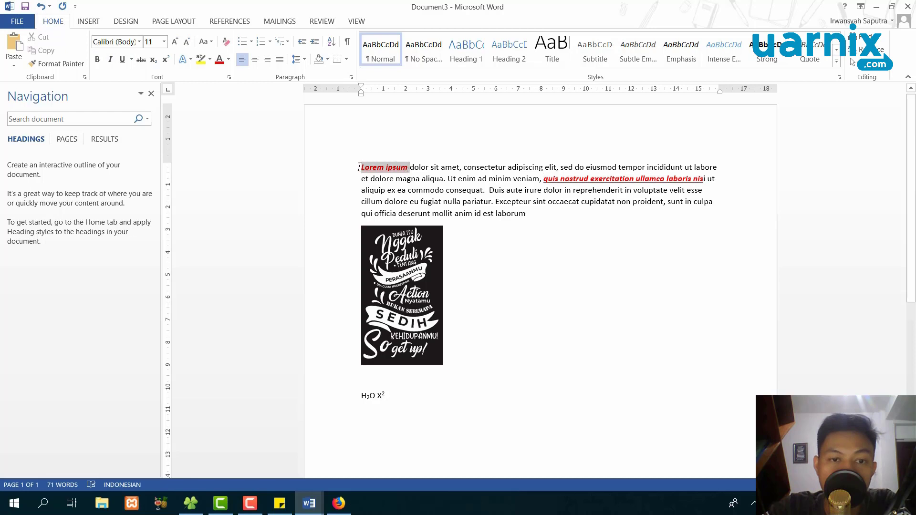
pyautogui.click(135, 42)
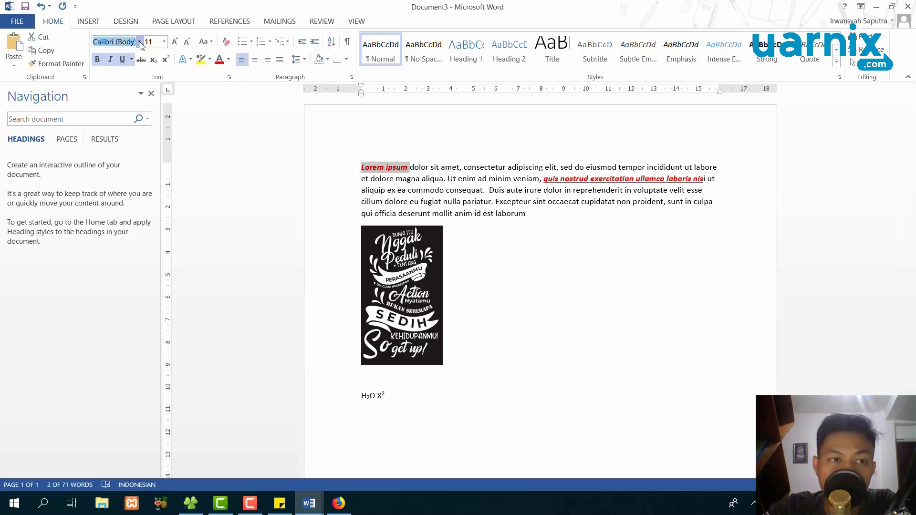
# Set 'Lorem ipsum' to the Clarendon BT font at size 14
pyautogui.click(138, 42)
pyautogui.click(140, 139)
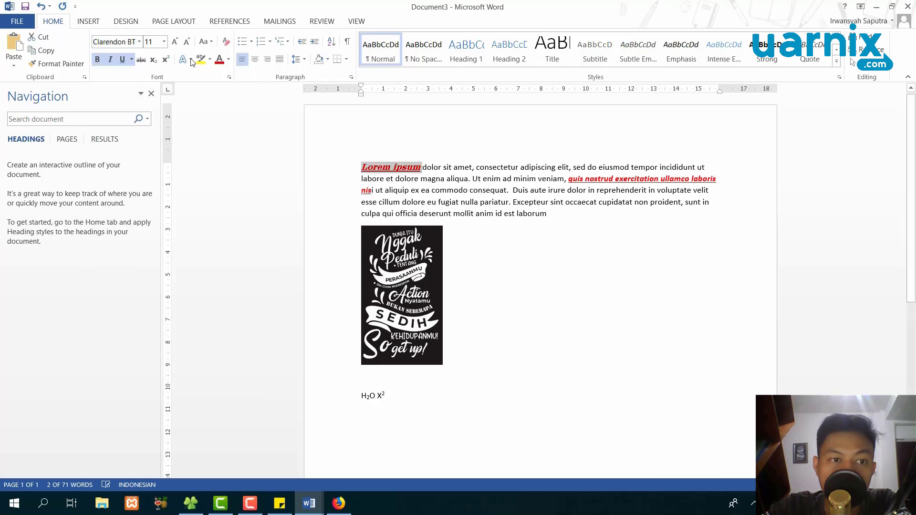
pyautogui.click(175, 42)
pyautogui.click(175, 42)
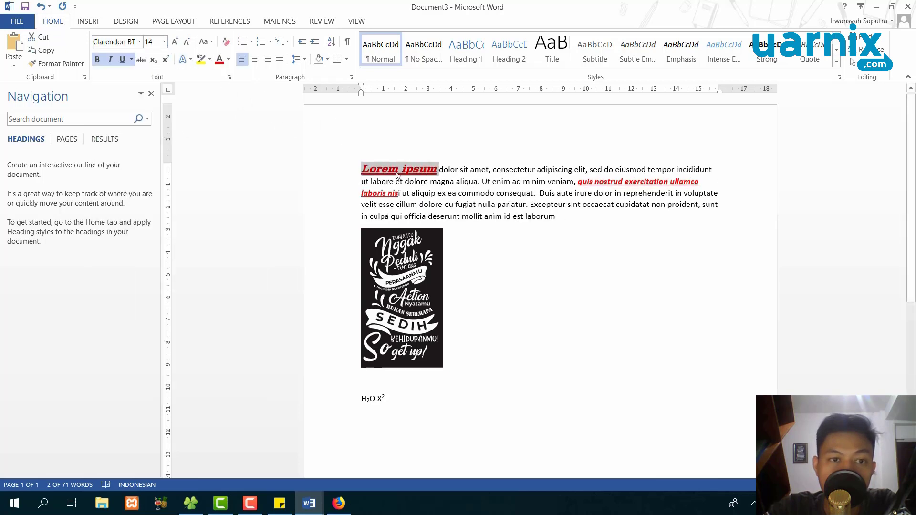
# Copy that formatting onto 'quis nostrud exercitation ullamco laboris nisi' with Format Painter
pyautogui.click(67, 65)
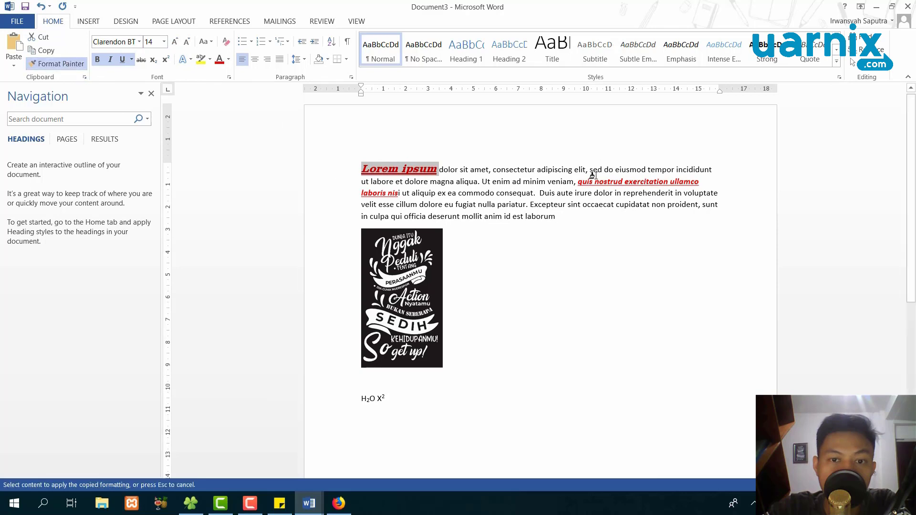
pyautogui.moveTo(575, 182); pyautogui.dragTo(699, 186)
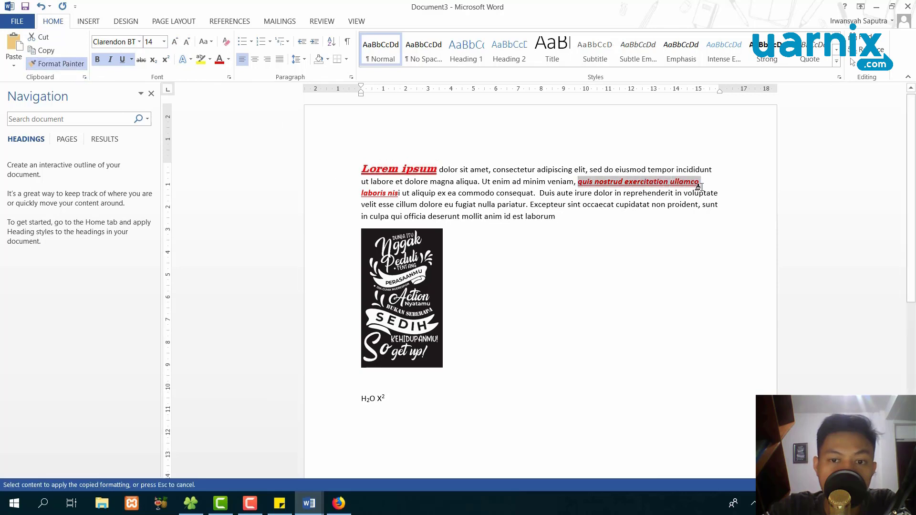
pyautogui.moveTo(597, 197); pyautogui.dragTo(400, 193)
pyautogui.click(595, 232)
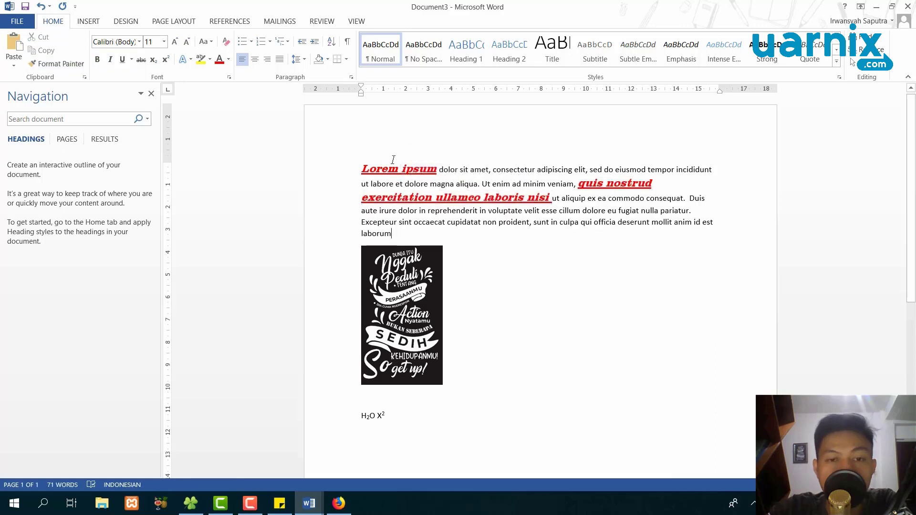
pyautogui.click(389, 170)
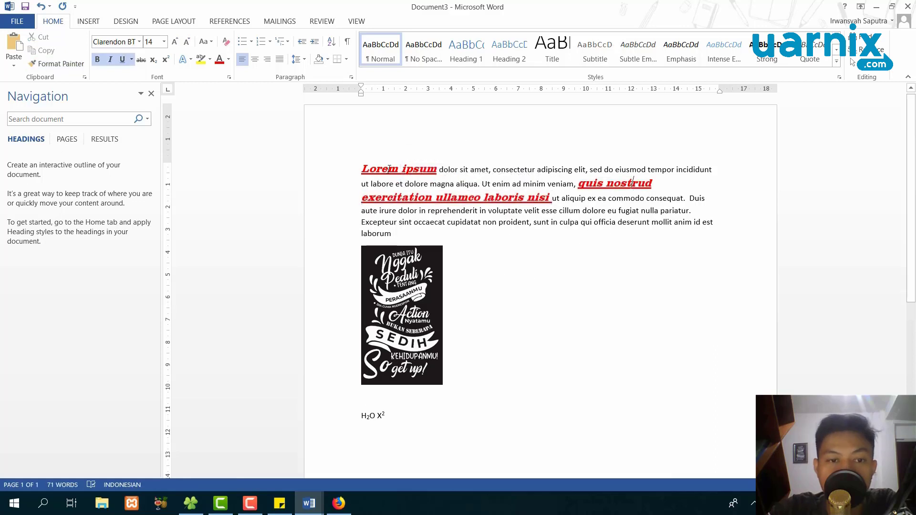
pyautogui.moveTo(361, 168); pyautogui.dragTo(437, 170)
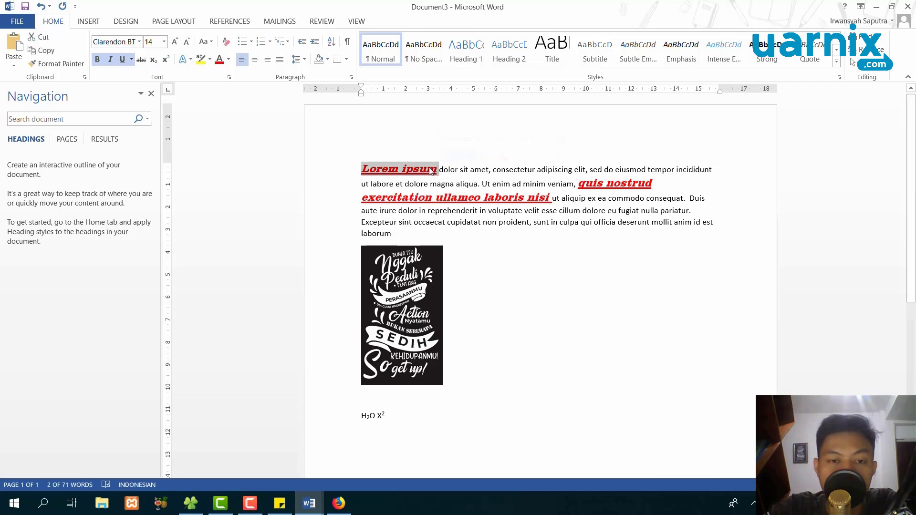
pyautogui.click(403, 170)
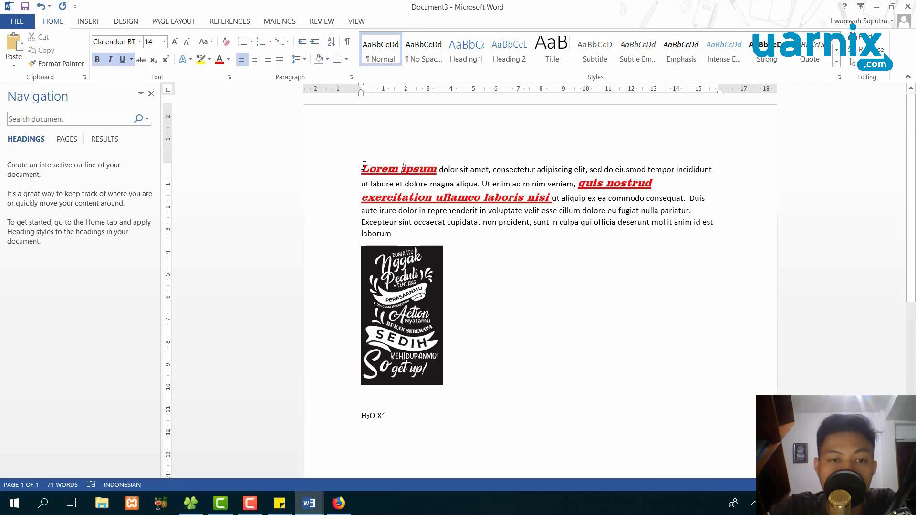
pyautogui.moveTo(578, 184); pyautogui.dragTo(551, 198)
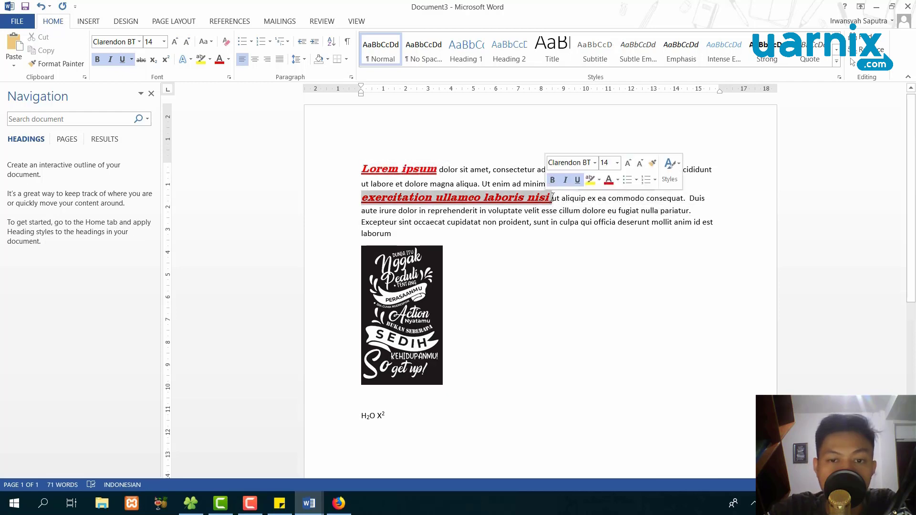
pyautogui.click(604, 222)
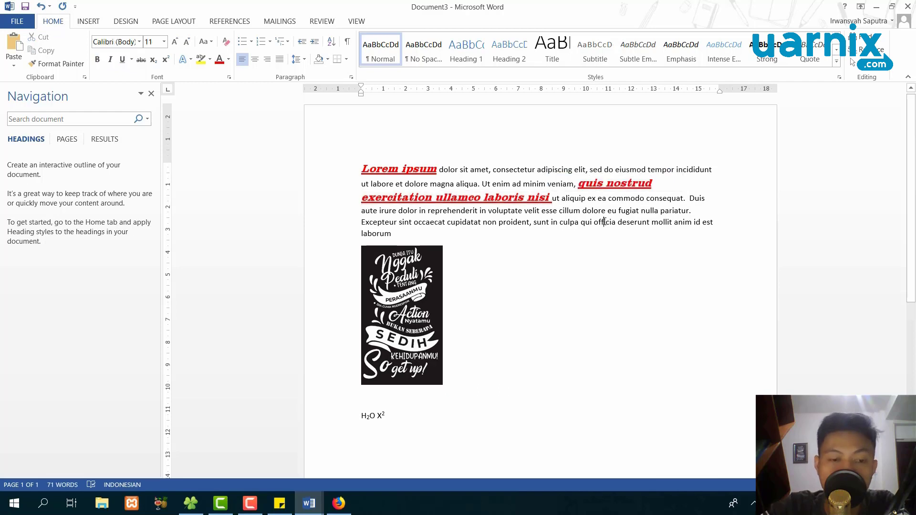